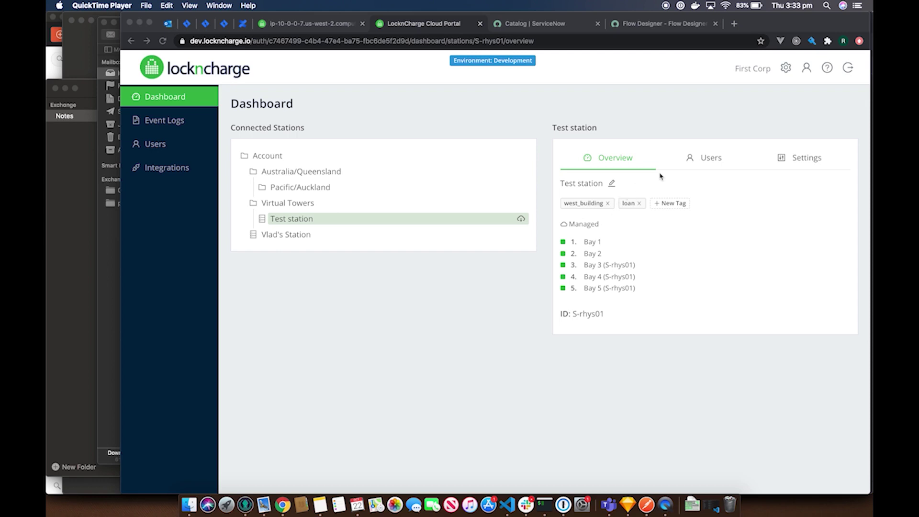
Review the Test station's network, access mode and bay offline settings, and return to its overview.
click(804, 160)
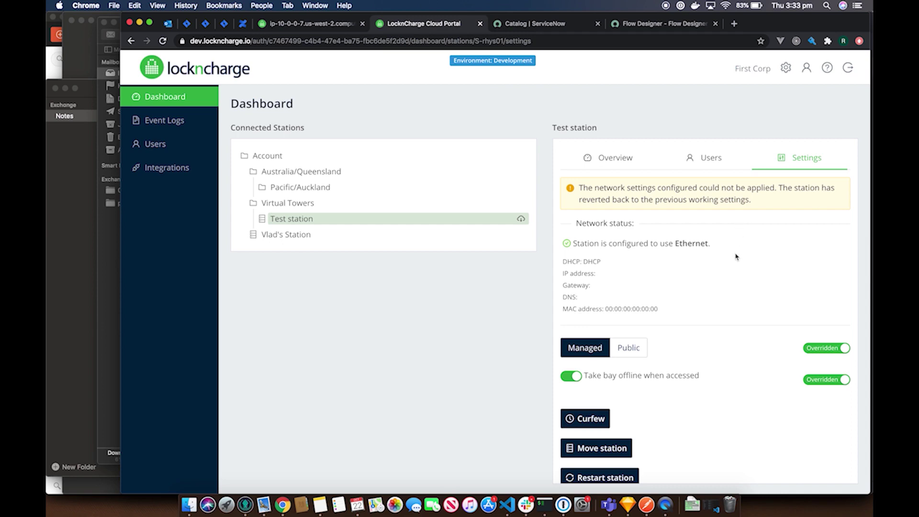
scroll(713, 285, down, 2)
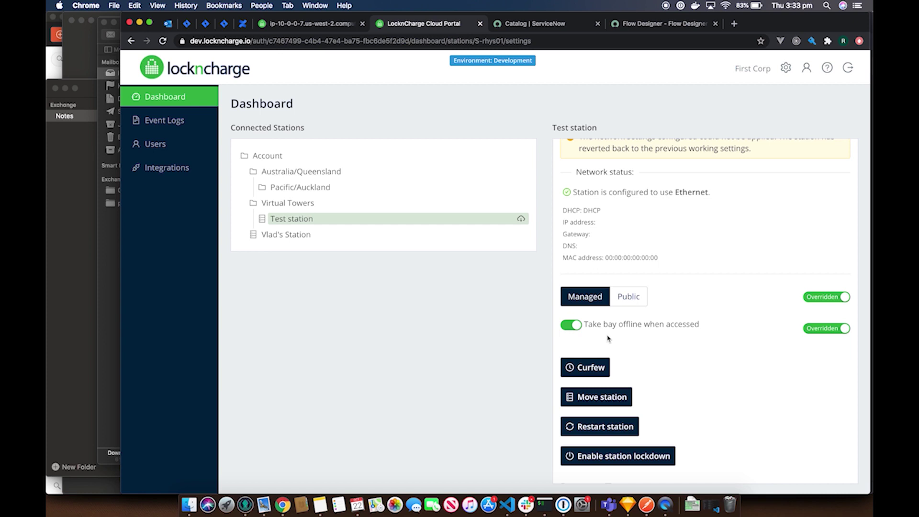
scroll(649, 260, up, 2)
click(622, 160)
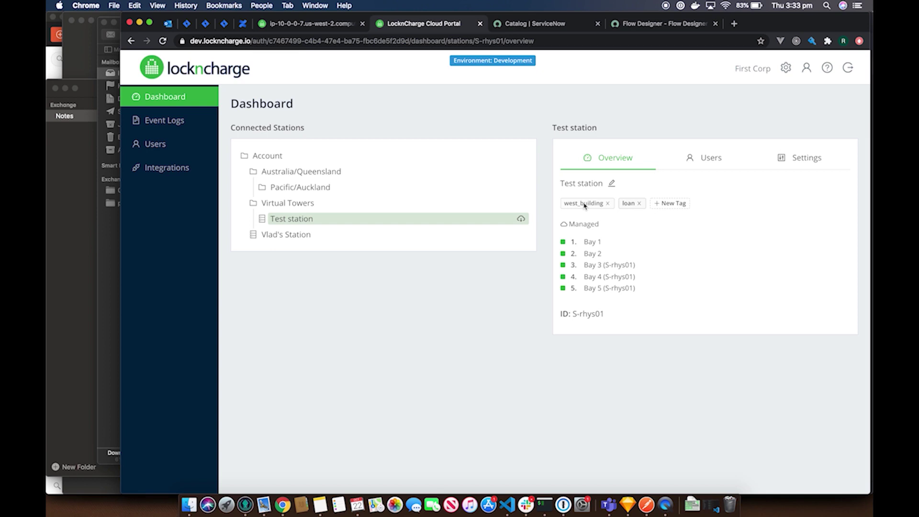
Inspect the device tags on Bay 1 and Bay 3 of the Test station, and return to the station overview.
click(589, 242)
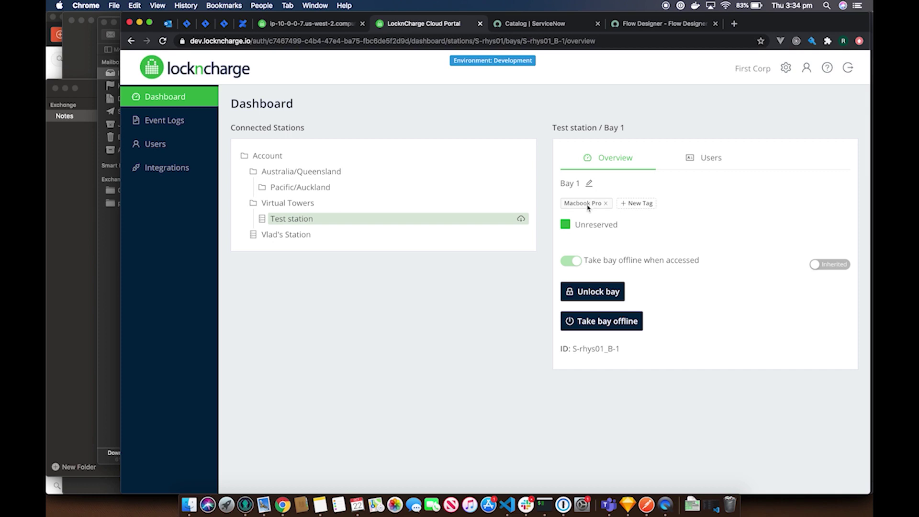
click(467, 221)
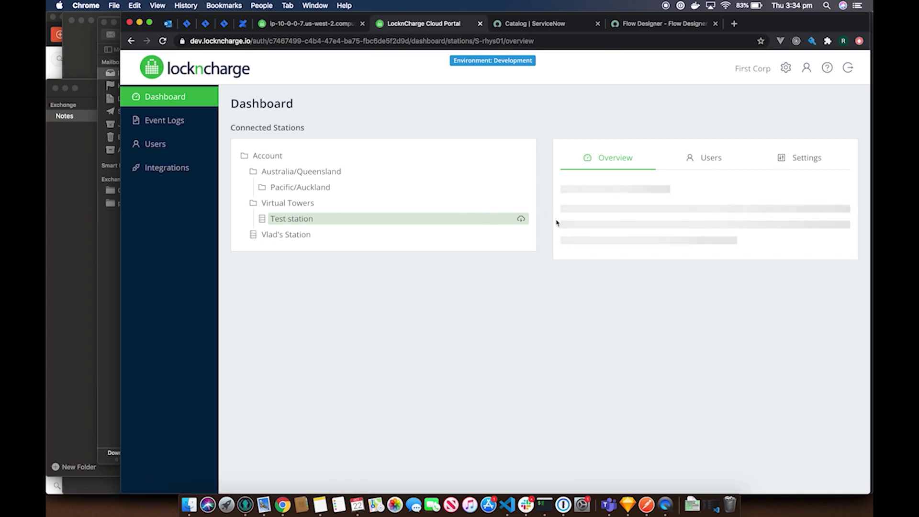
click(593, 269)
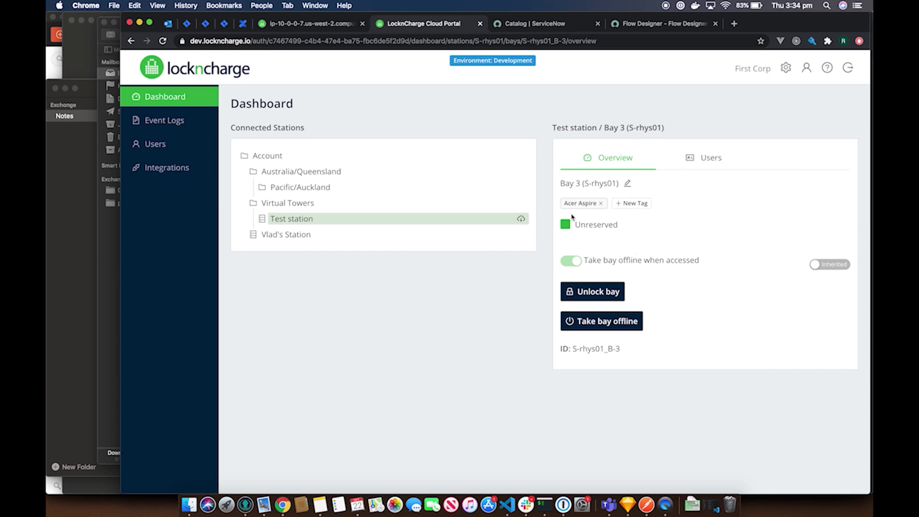
click(477, 219)
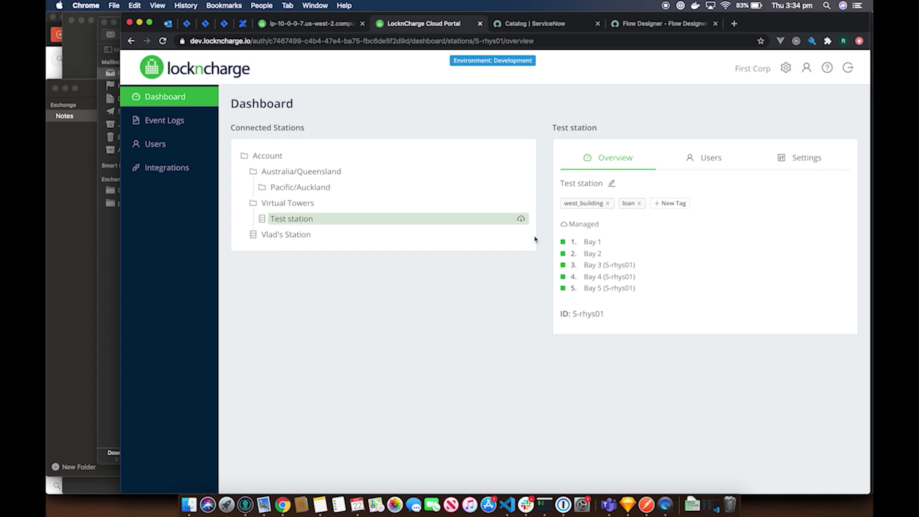
In the ServiceNow catalog, order the Macbook Pro from Hardware with West Building as the requested item location.
click(558, 25)
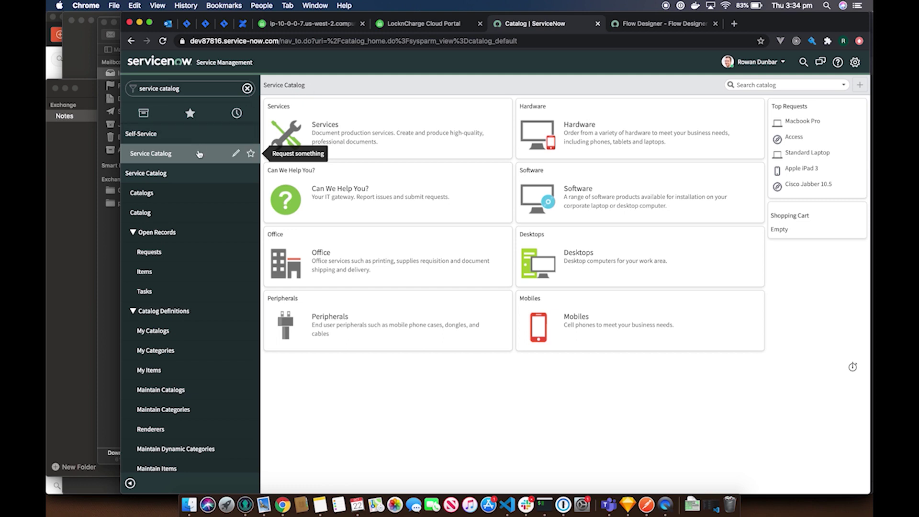
click(591, 134)
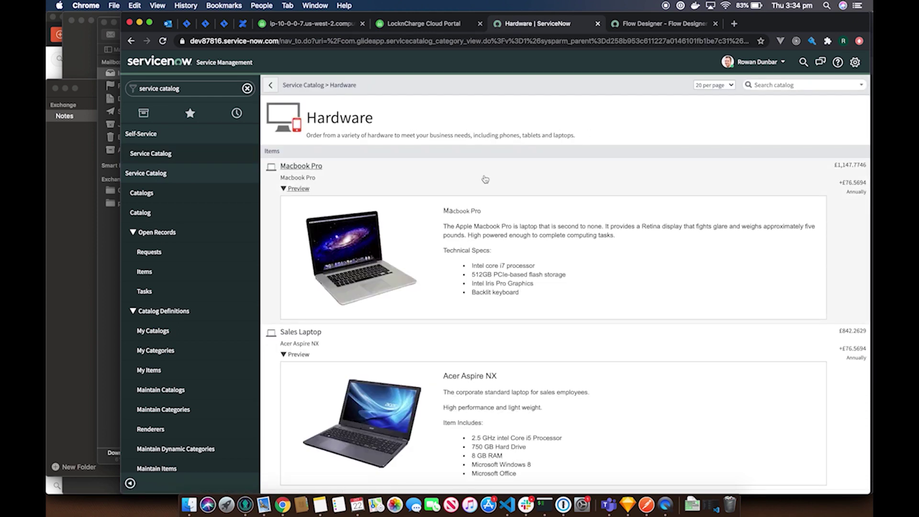
click(477, 246)
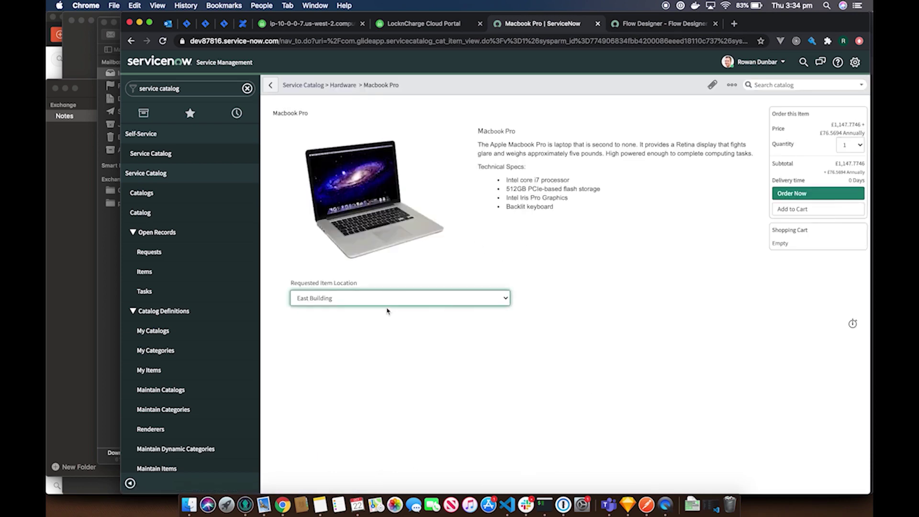
click(398, 301)
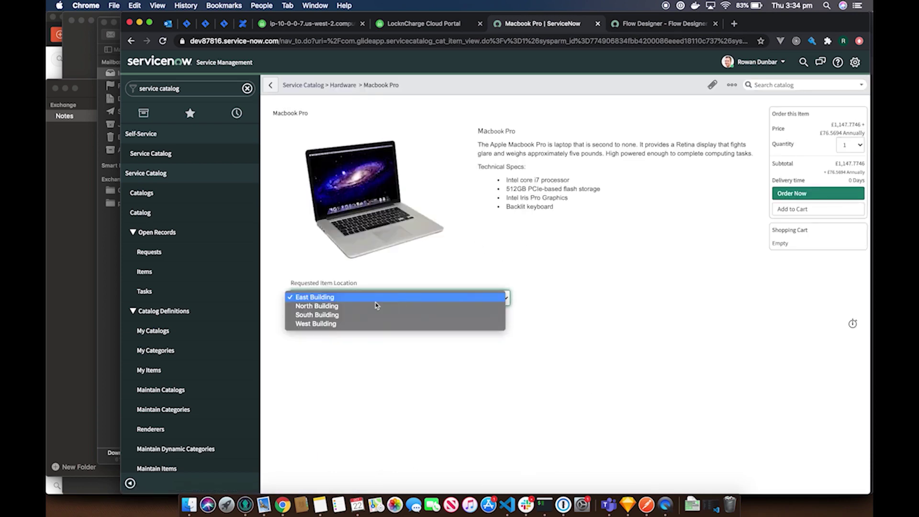
click(338, 324)
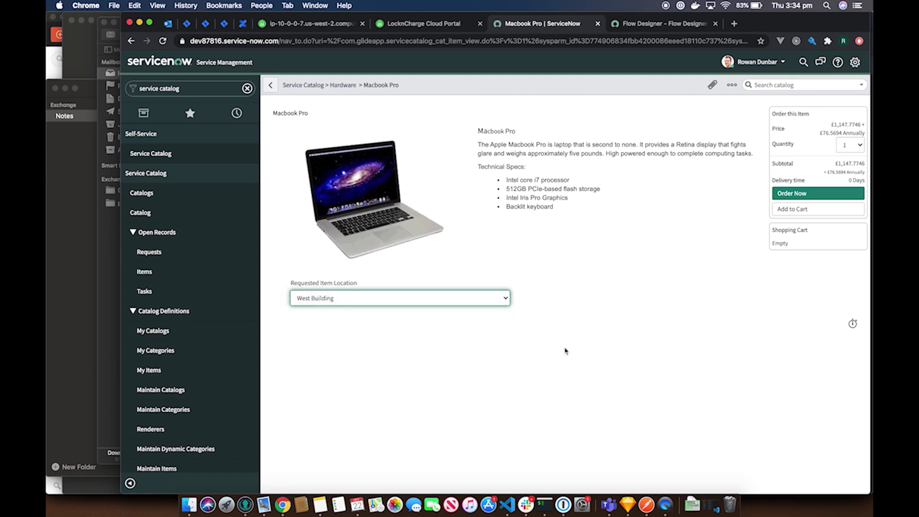
click(809, 194)
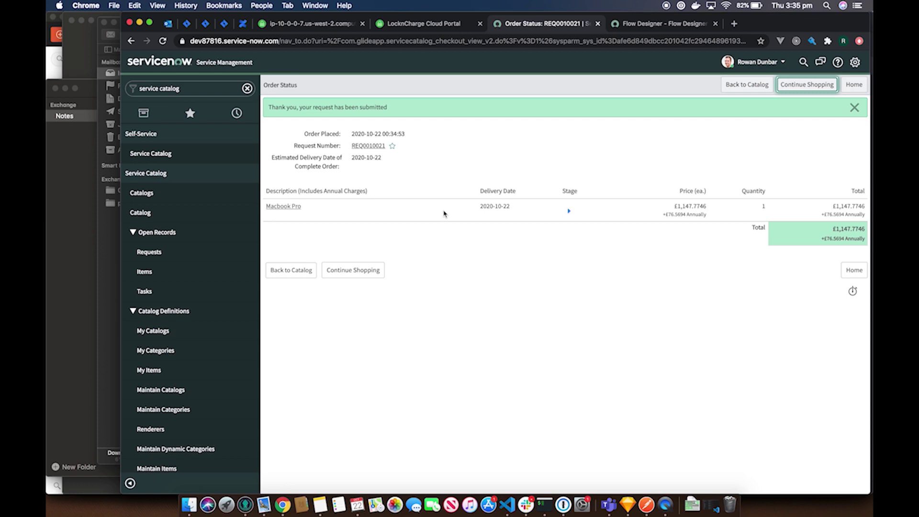
Check the assignment details of the Test station's Bay 1 in the LocknCharge portal.
click(410, 27)
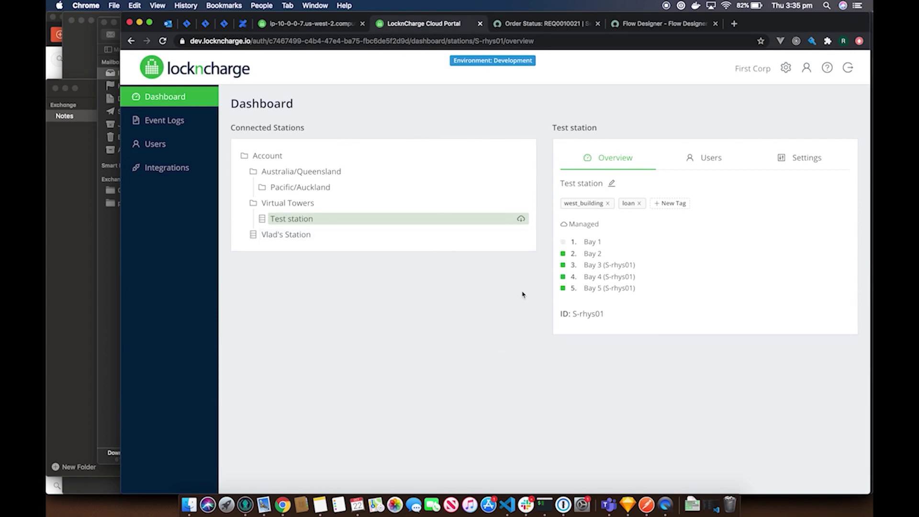
click(592, 244)
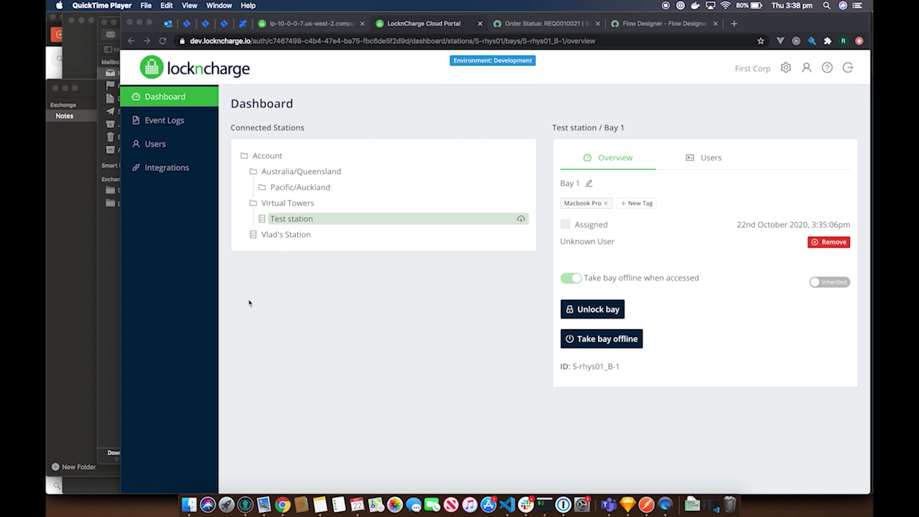
Switch to the virtual FUYL Tower and request access to bay 1 on its keypad.
click(264, 504)
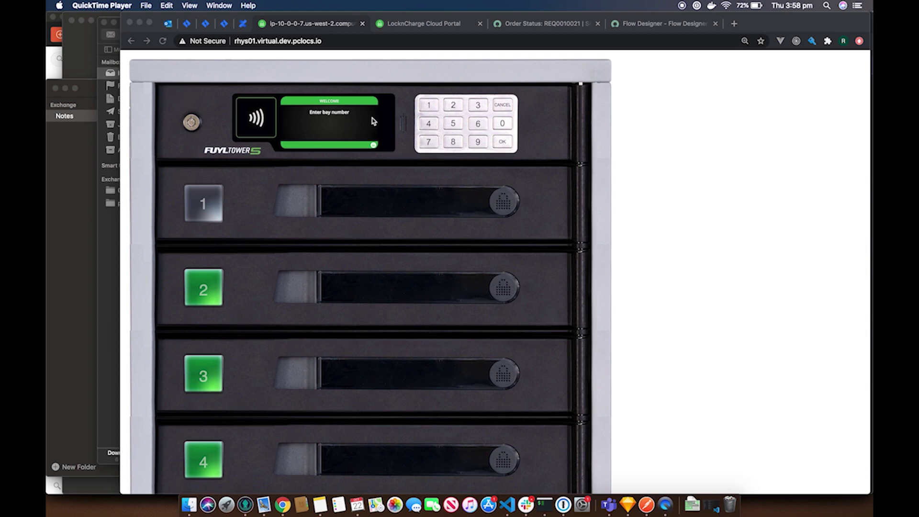
click(434, 112)
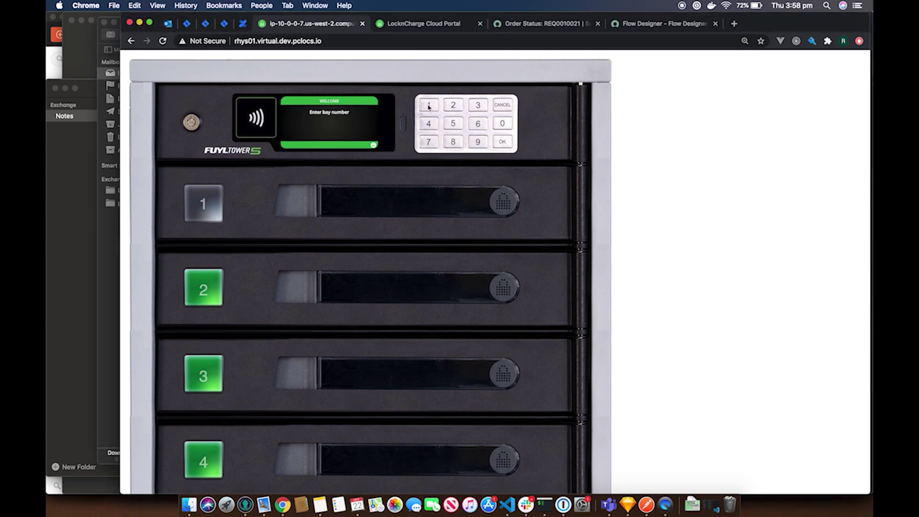
click(431, 108)
click(503, 142)
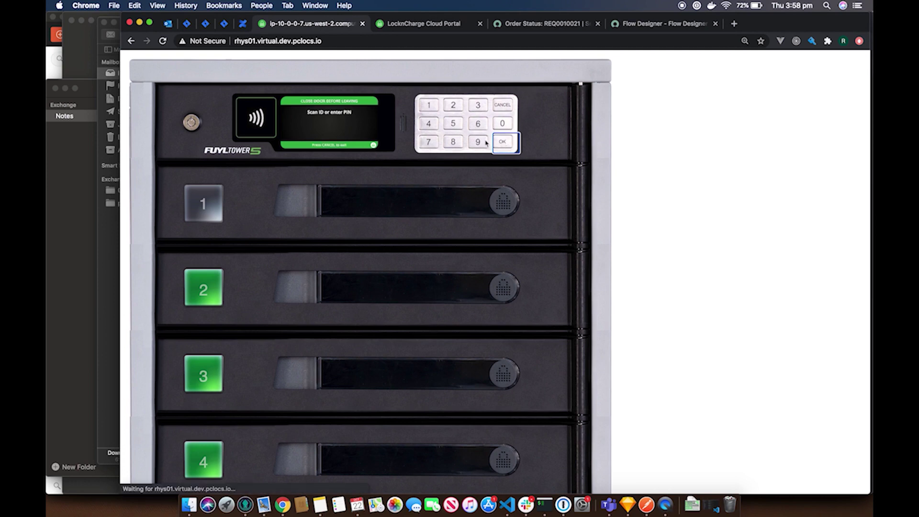
Enter the access PIN to unlock bay 1 on the virtual tower, and close the bay door.
click(429, 108)
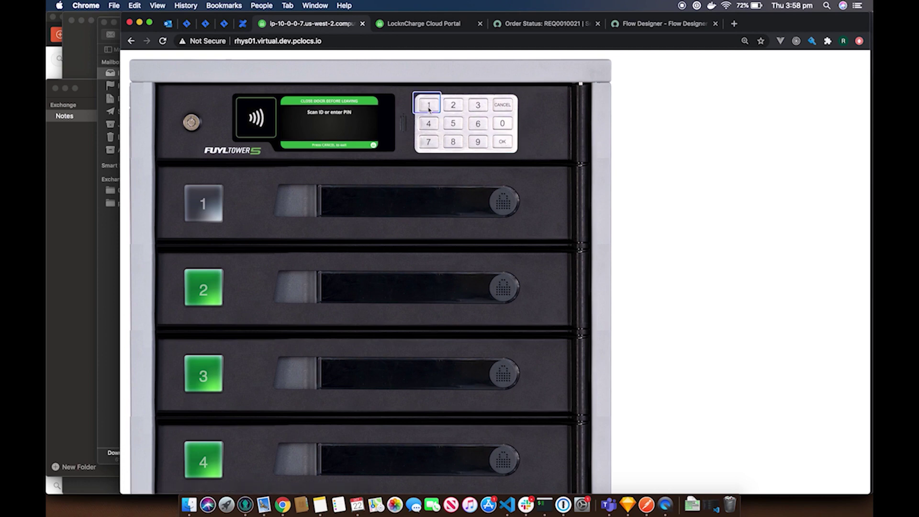
click(502, 124)
click(501, 124)
click(501, 124)
click(502, 124)
click(502, 124)
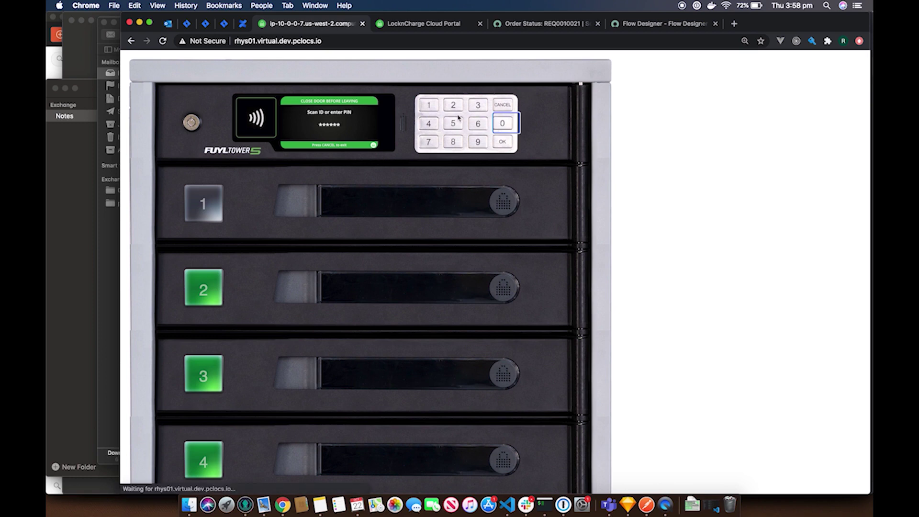
click(502, 124)
click(501, 123)
click(503, 142)
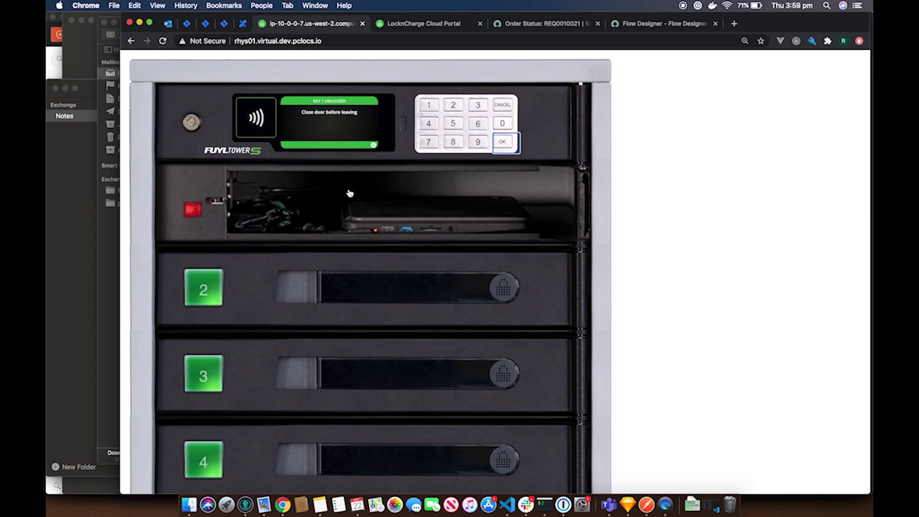
click(376, 199)
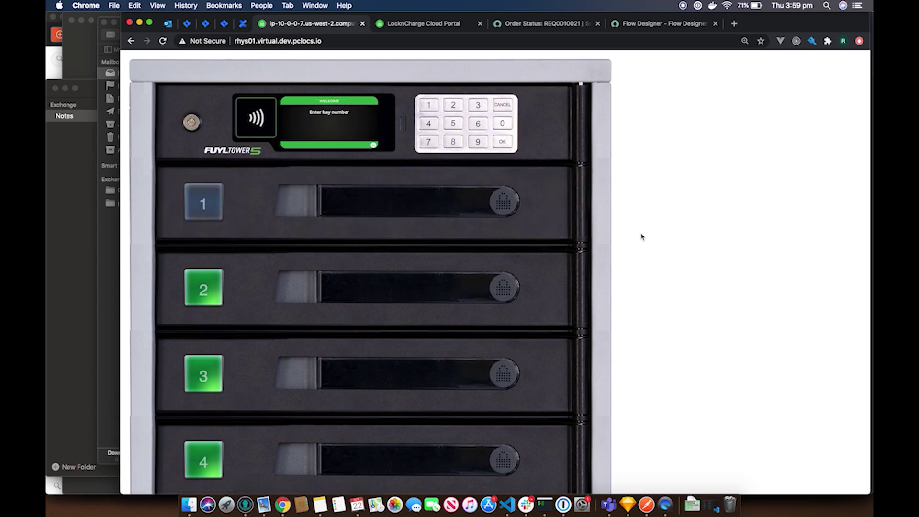